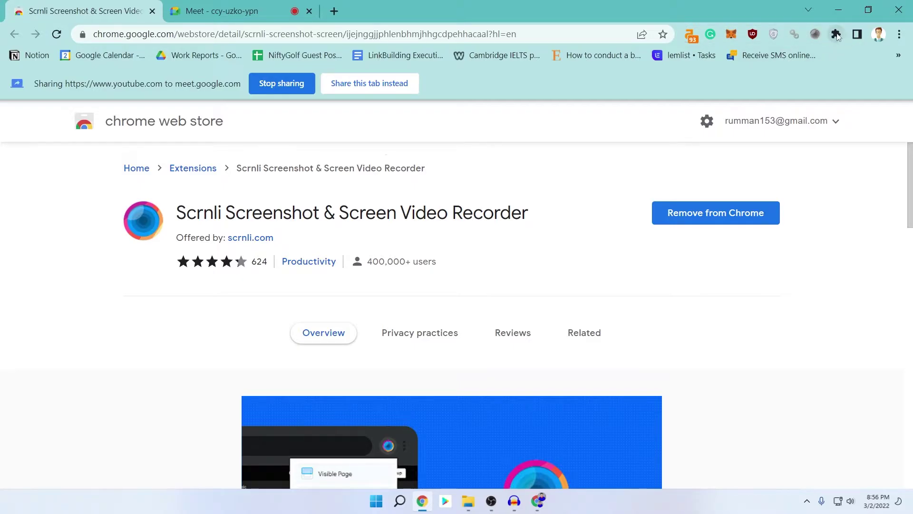
Unpin and re-pin Scrnli in the Extensions menu, then launch it on the Web Store page
{"action": "left_click", "coordinate": [838, 34]}
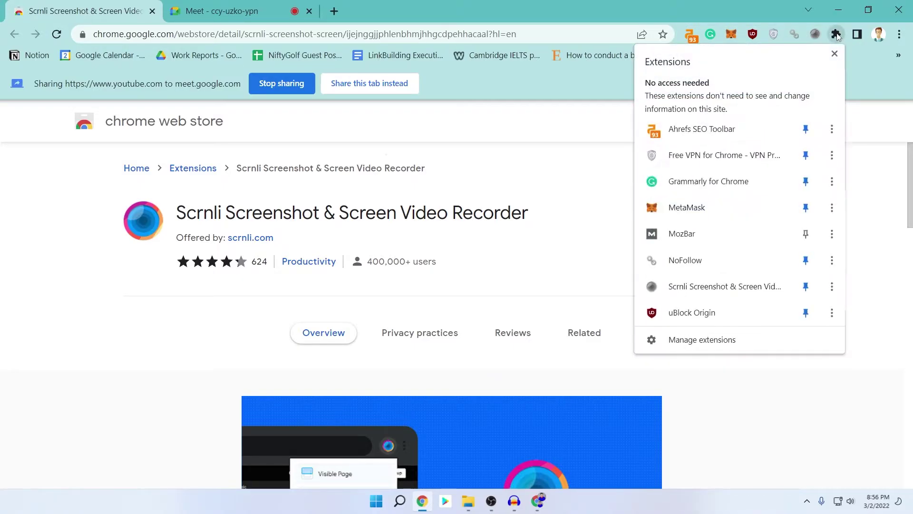
{"action": "left_click", "coordinate": [805, 291]}
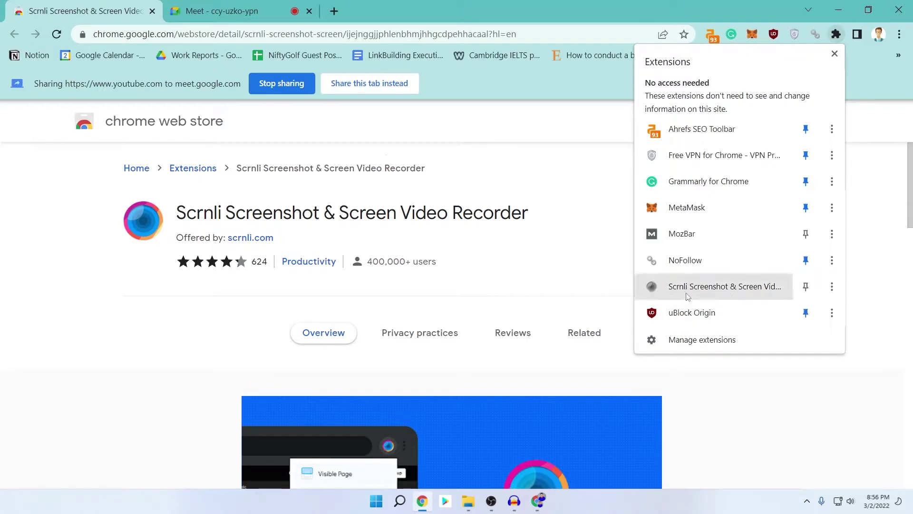
{"action": "left_click", "coordinate": [806, 291]}
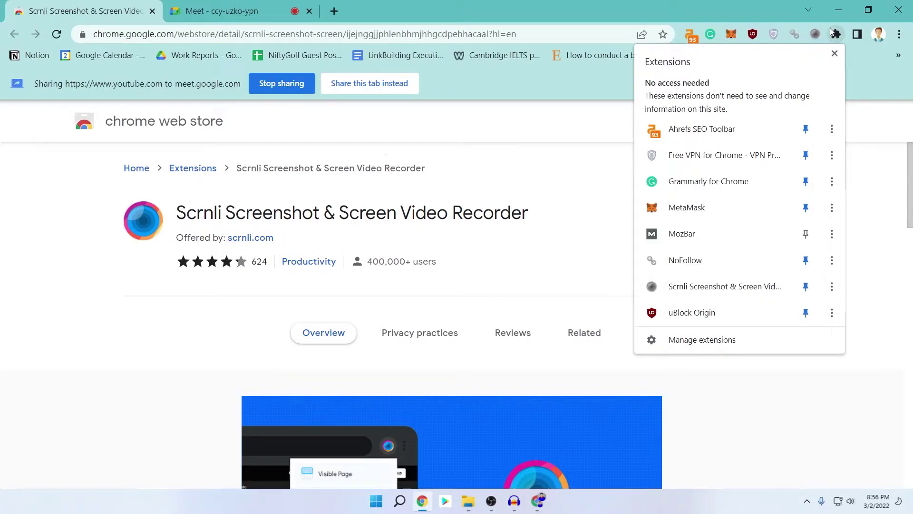
{"action": "left_click", "coordinate": [862, 83]}
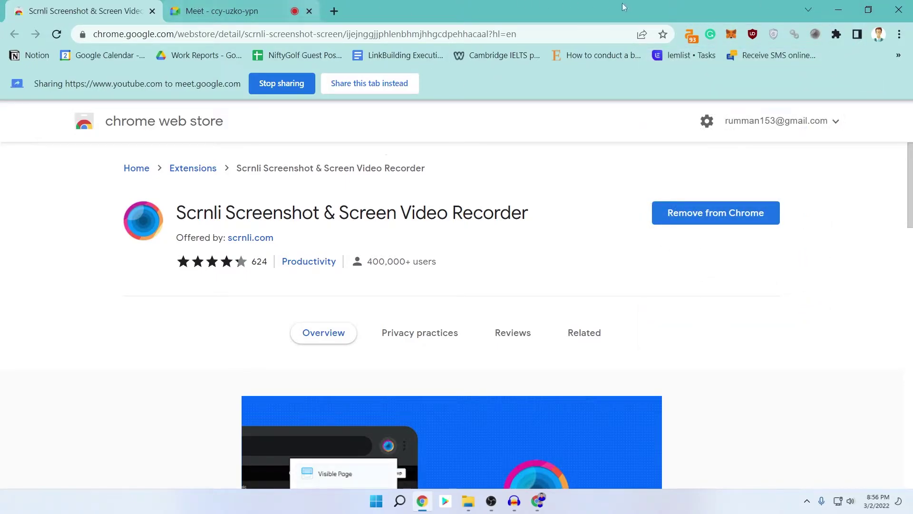
{"action": "left_click", "coordinate": [816, 36]}
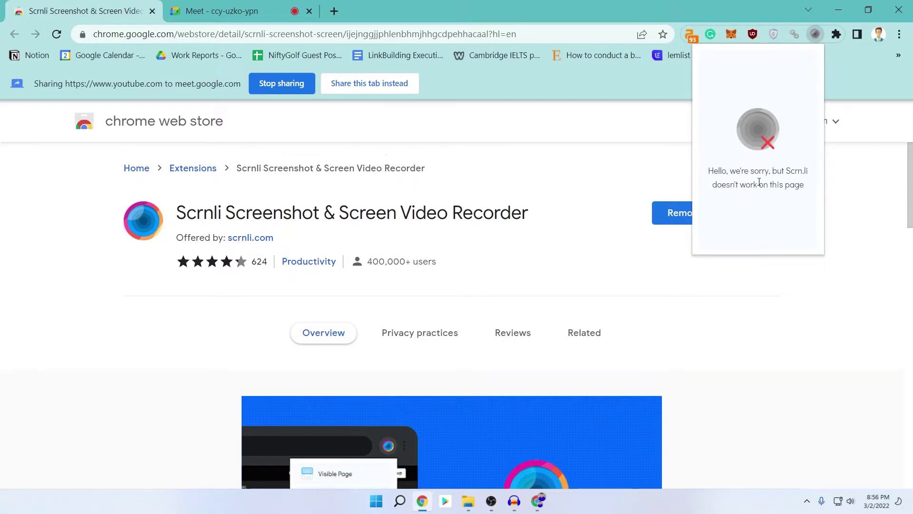
Search Google for 'youtube' in a new tab, then go back to the Meet presentation tab
{"action": "left_click", "coordinate": [214, 11]}
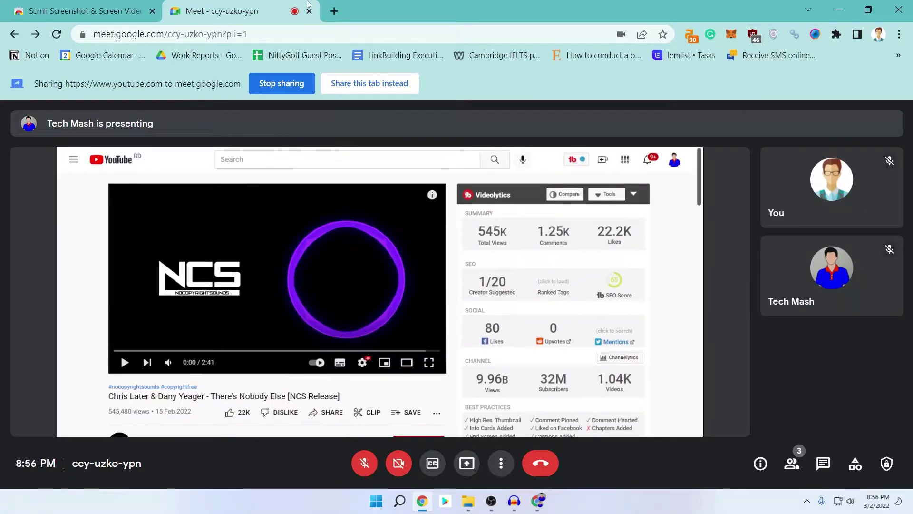
{"action": "left_click", "coordinate": [334, 11]}
{"action": "type", "text": "youtube"}
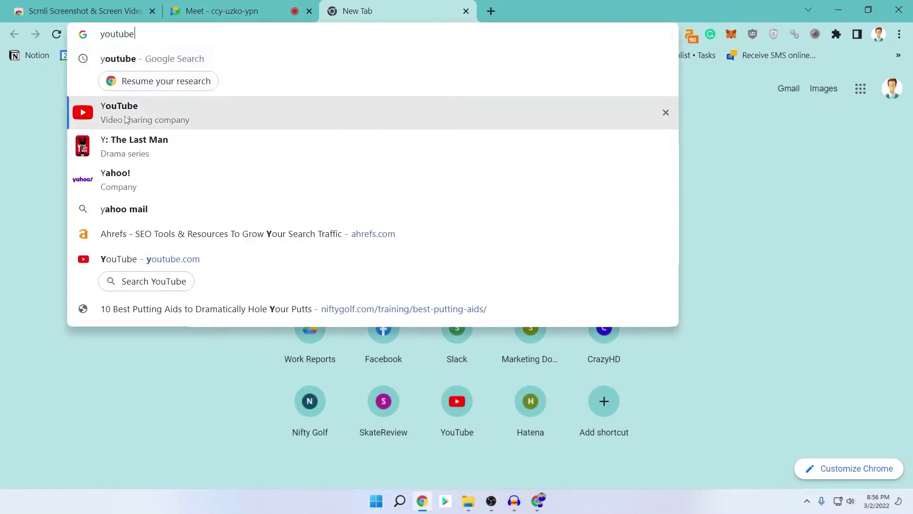
{"action": "left_click", "coordinate": [124, 113]}
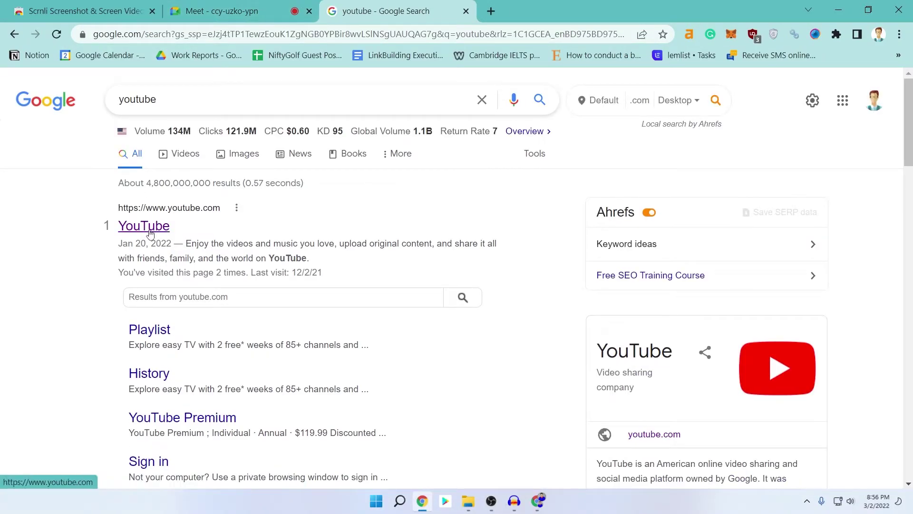
{"action": "key", "text": "ctrl+shift+Tab"}
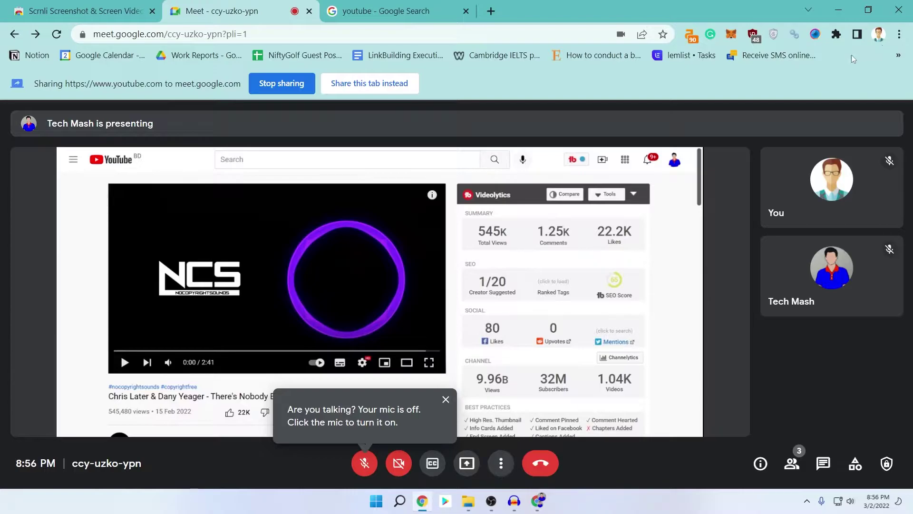
Choose Scrnli's Record Video mode with Browser Window as the recording source
{"action": "left_click", "coordinate": [815, 36]}
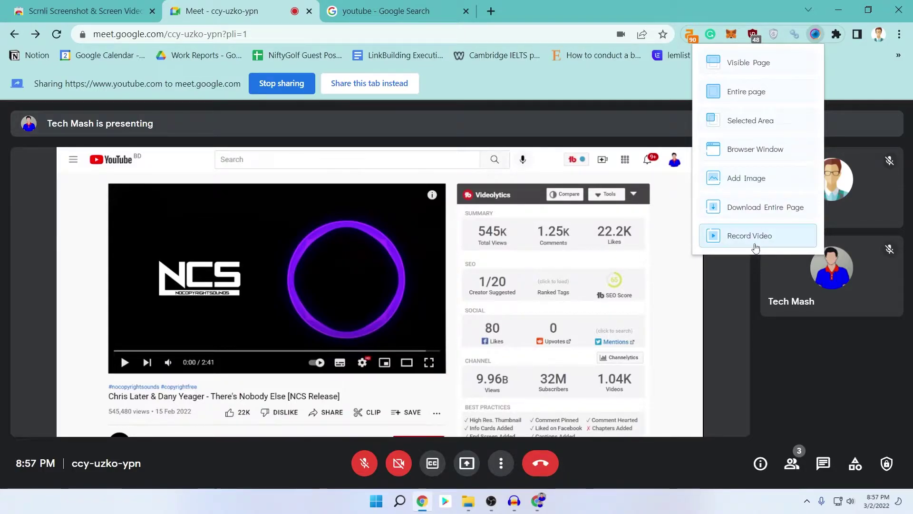
{"action": "left_click", "coordinate": [755, 247]}
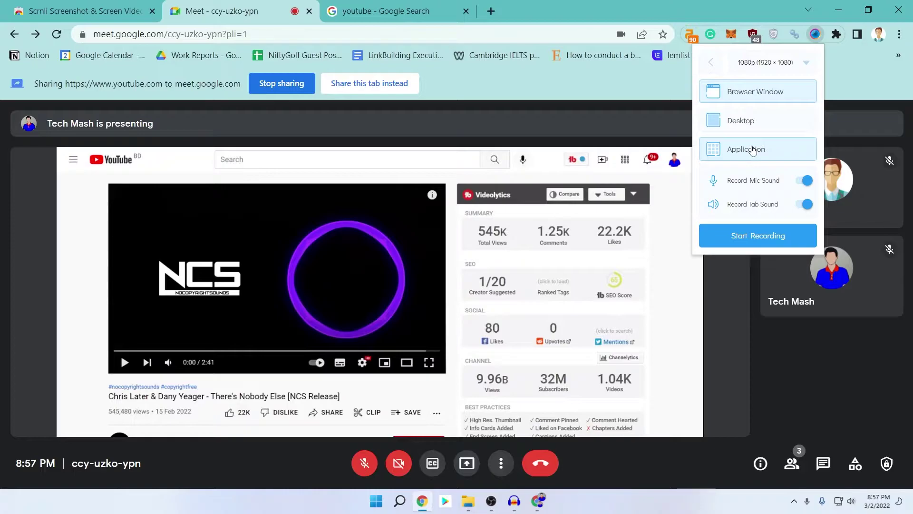
{"action": "left_click", "coordinate": [756, 125]}
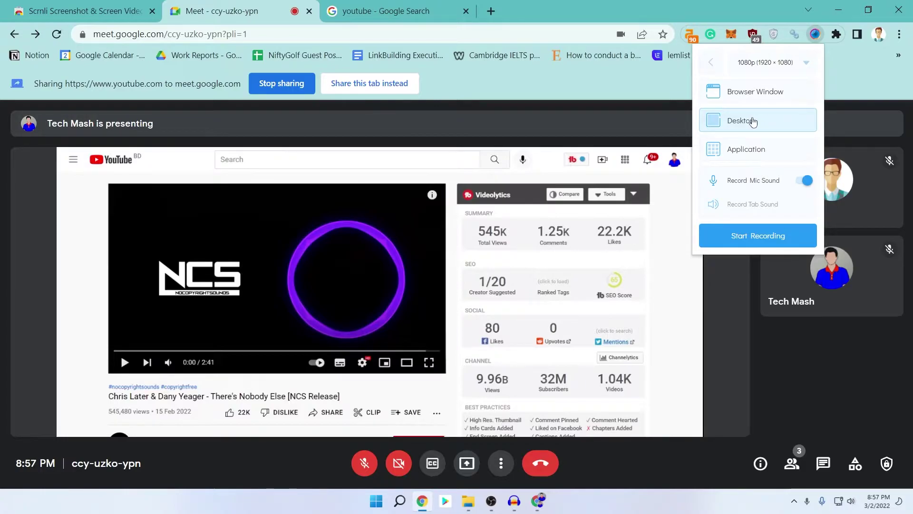
{"action": "left_click", "coordinate": [748, 99]}
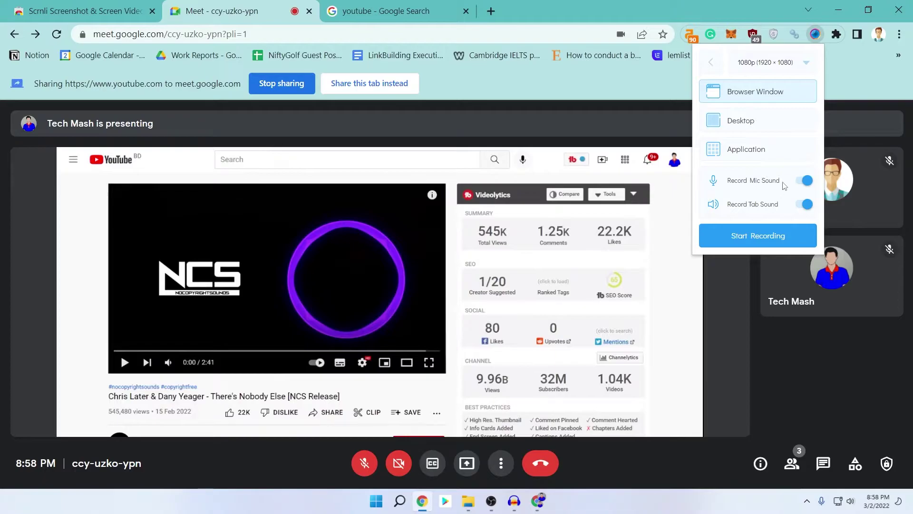
Keep microphone and tab sound recording enabled and start recording the browser window
{"action": "left_click", "coordinate": [806, 180]}
{"action": "left_click", "coordinate": [807, 180]}
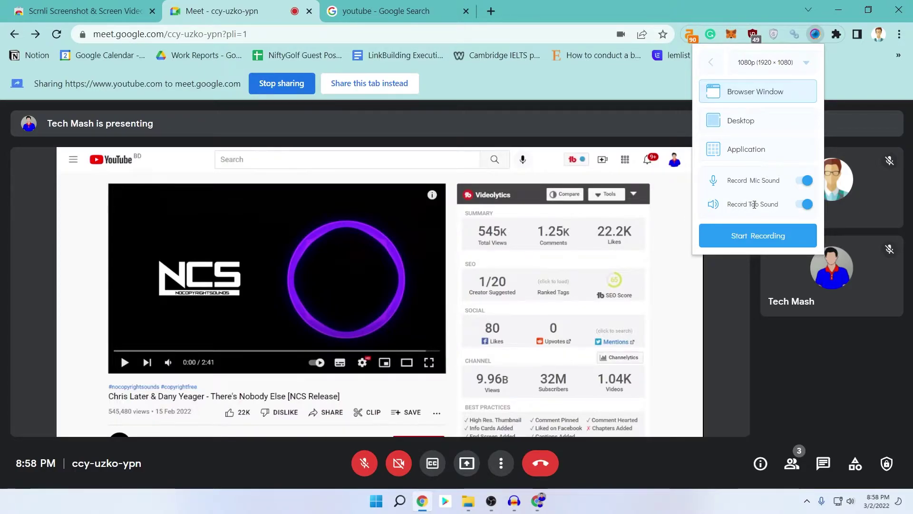
{"action": "left_click_drag", "start_coordinate": [739, 209], "coordinate": [778, 211]}
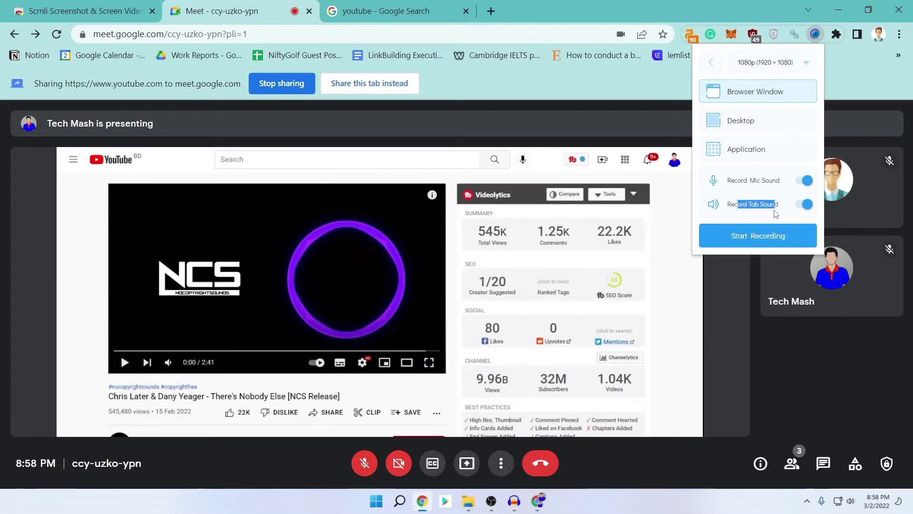
{"action": "left_click", "coordinate": [764, 180]}
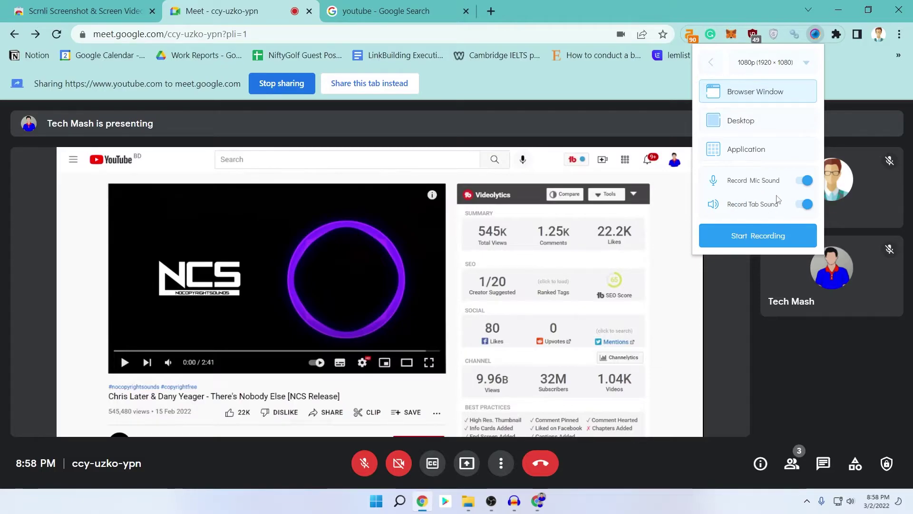
{"action": "left_click", "coordinate": [777, 233]}
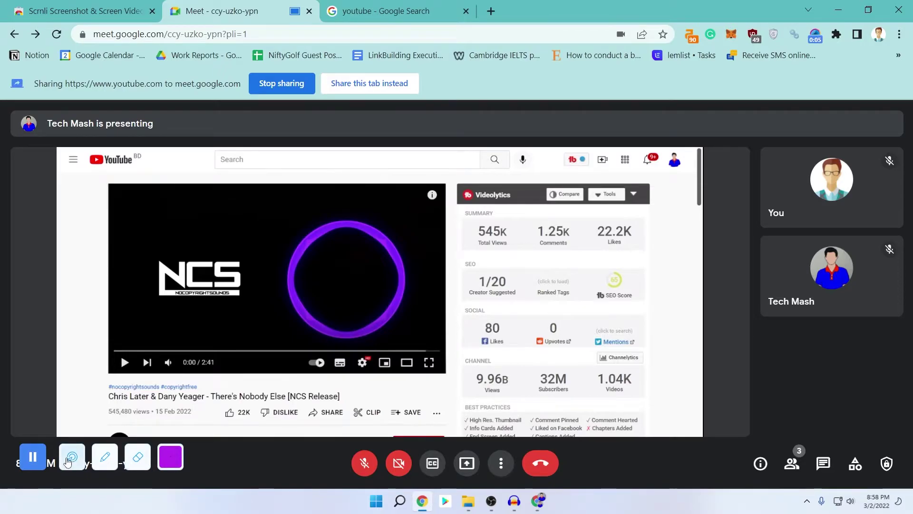
{"action": "left_click", "coordinate": [174, 462]}
{"action": "left_click", "coordinate": [174, 462]}
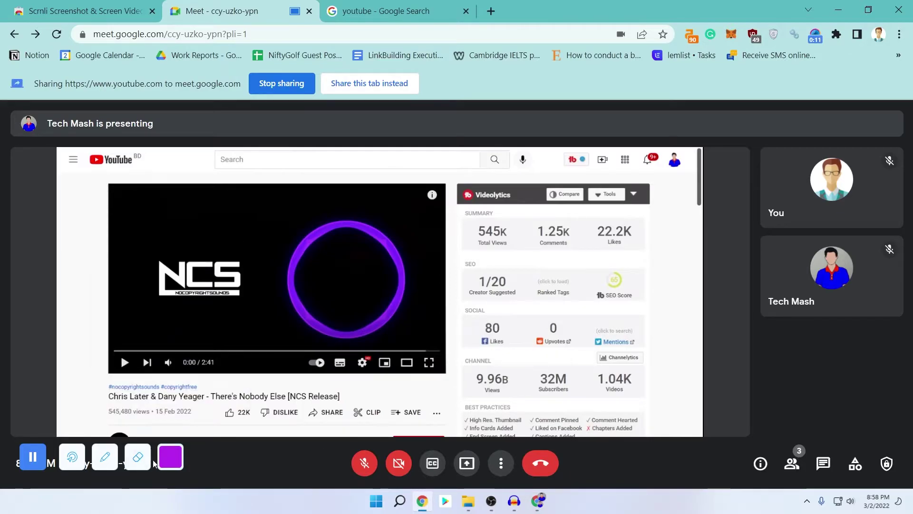
{"action": "left_click", "coordinate": [172, 461]}
{"action": "left_click", "coordinate": [20, 296]}
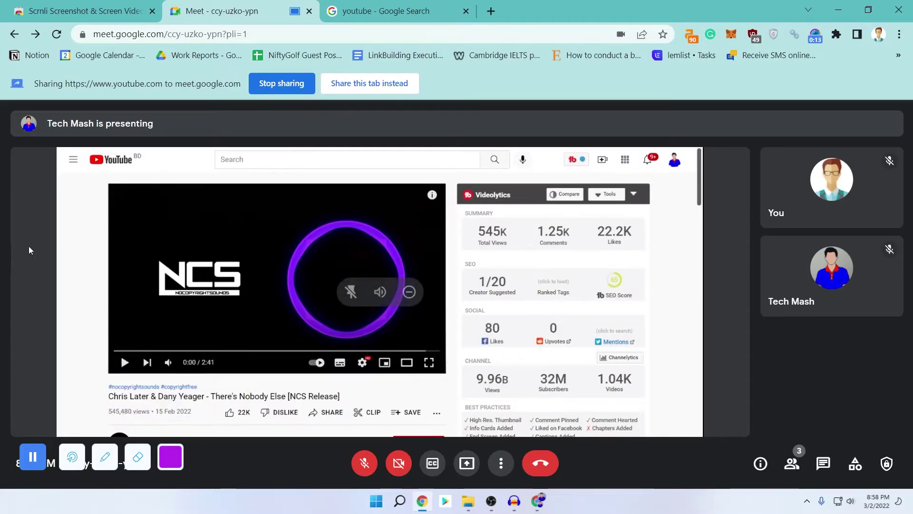
{"action": "left_click", "coordinate": [104, 457]}
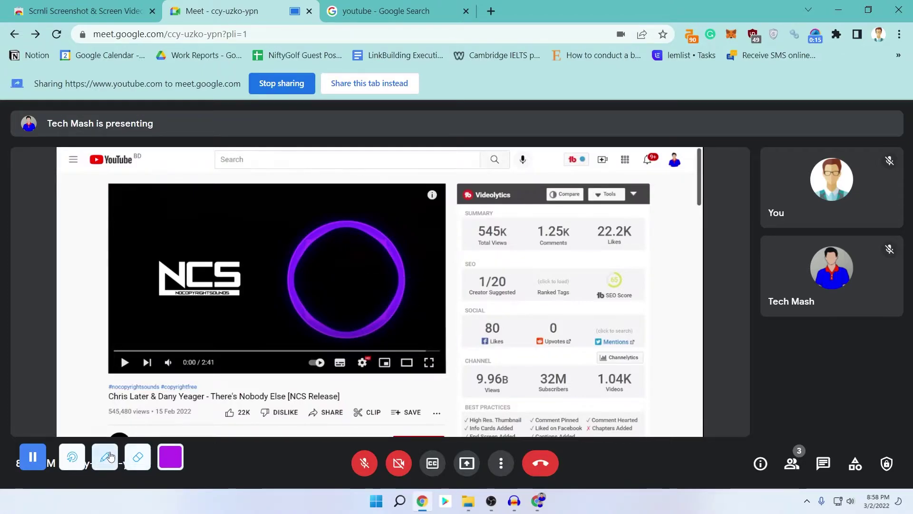
{"action": "mouse_move", "coordinate": [26, 217]}
{"action": "left_mouse_down"}
{"action": "mouse_move", "coordinate": [44, 234]}
{"action": "mouse_move", "coordinate": [99, 219]}
{"action": "left_mouse_up"}
{"action": "left_click", "coordinate": [138, 456]}
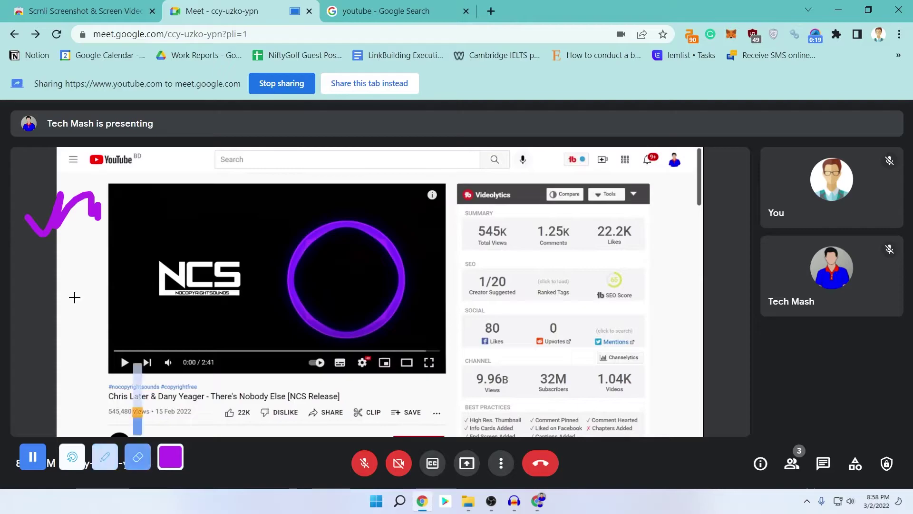
{"action": "mouse_move", "coordinate": [39, 219]}
{"action": "left_mouse_down"}
{"action": "mouse_move", "coordinate": [27, 223]}
{"action": "mouse_move", "coordinate": [44, 246]}
{"action": "mouse_move", "coordinate": [53, 216]}
{"action": "mouse_move", "coordinate": [69, 199]}
{"action": "mouse_move", "coordinate": [59, 230]}
{"action": "mouse_move", "coordinate": [76, 205]}
{"action": "mouse_move", "coordinate": [76, 186]}
{"action": "mouse_move", "coordinate": [92, 212]}
{"action": "mouse_move", "coordinate": [101, 206]}
{"action": "left_mouse_up"}
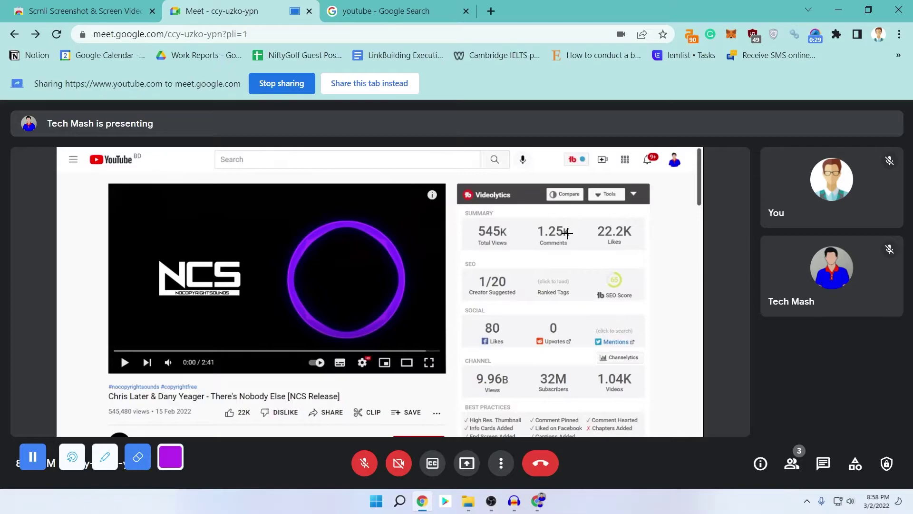
Play the NCS video in the YouTube window, then return to the Meet window
{"action": "left_click", "coordinate": [546, 508]}
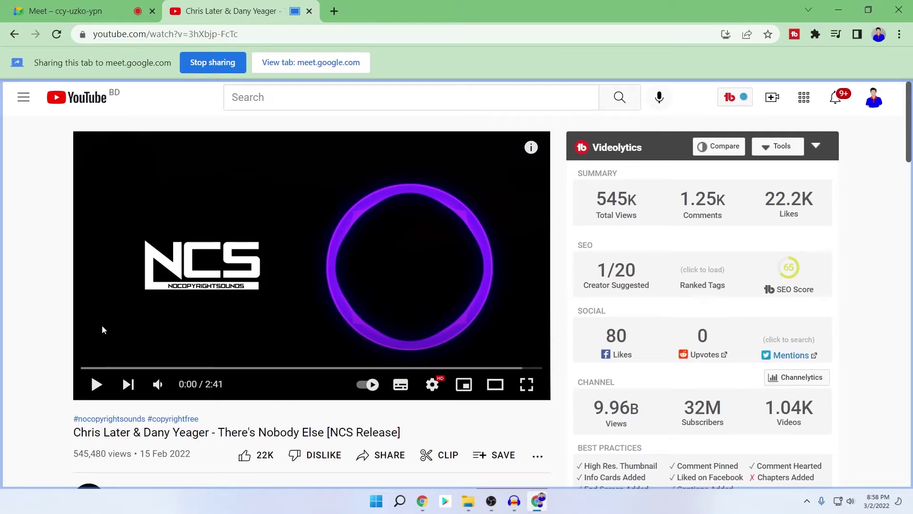
{"action": "left_click", "coordinate": [314, 266]}
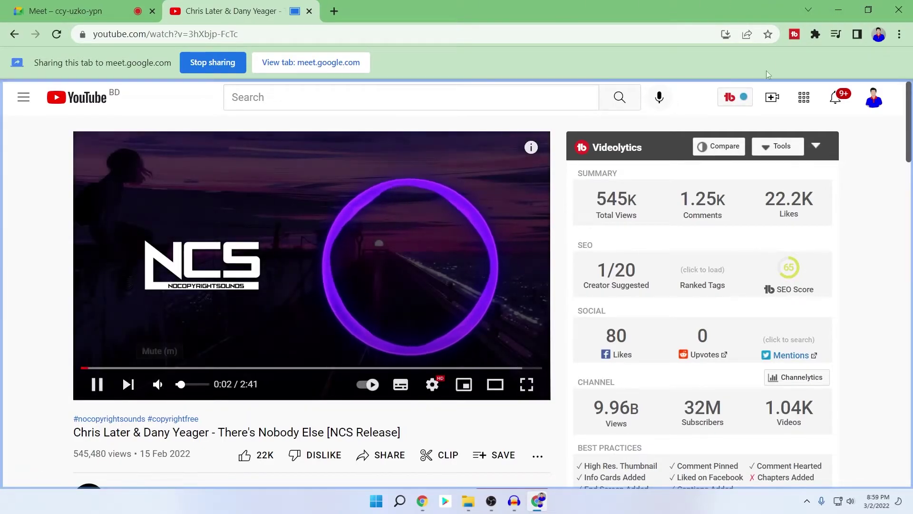
{"action": "left_click", "coordinate": [422, 500]}
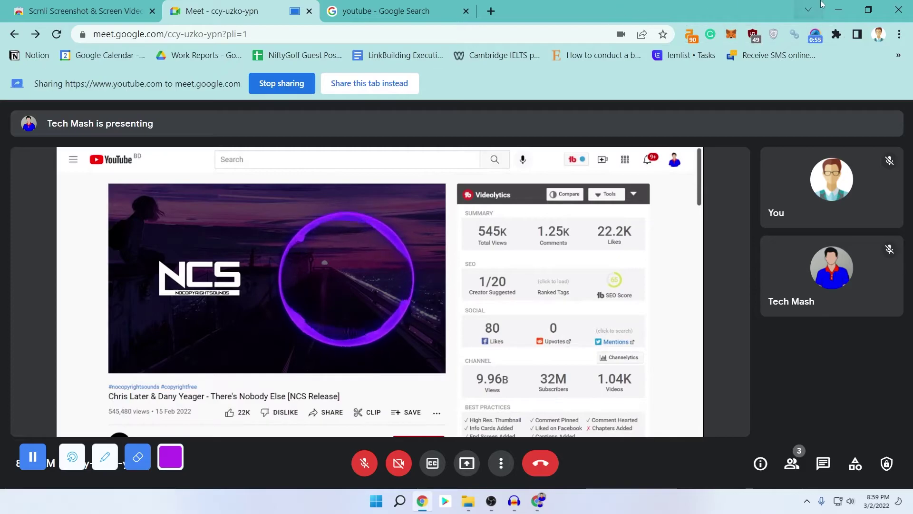
Move between Chrome windows and tabs, opening a new tab with 'fgfg' typed, while recording continues
{"action": "left_click", "coordinate": [814, 36]}
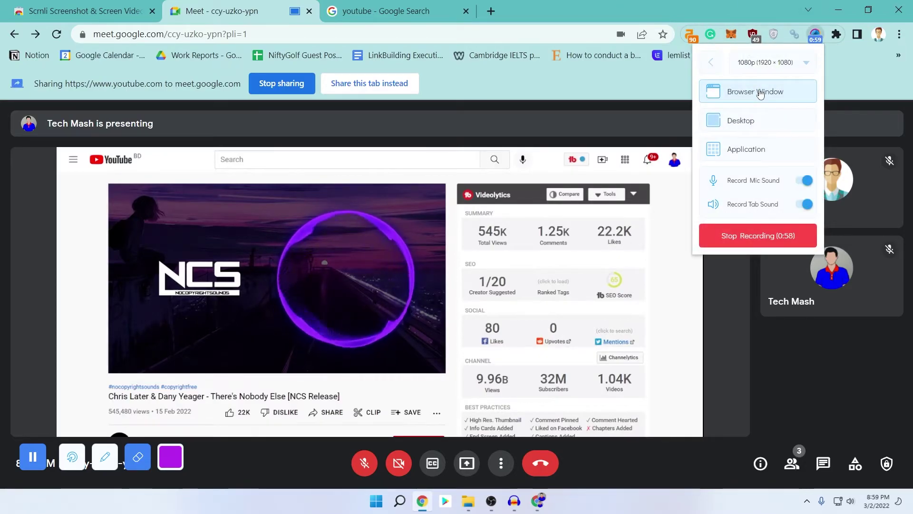
{"action": "left_click", "coordinate": [838, 11]}
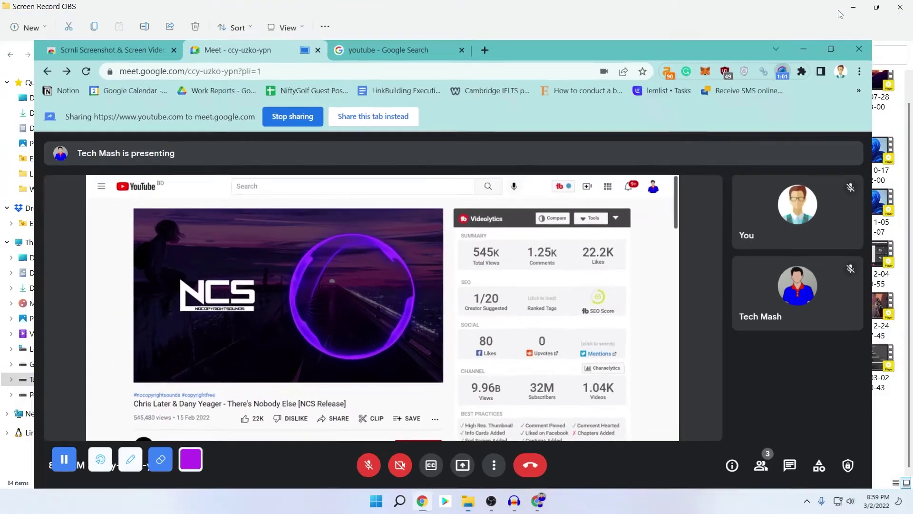
{"action": "left_click", "coordinate": [900, 7]}
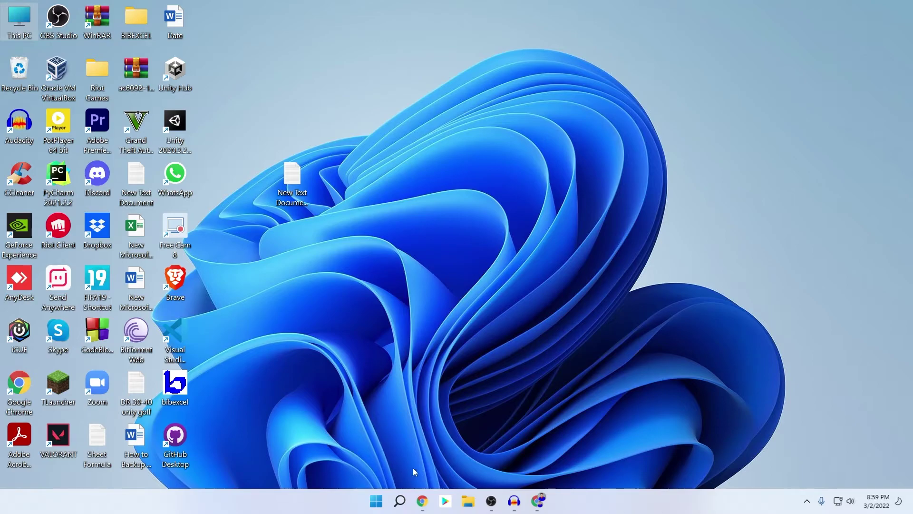
{"action": "left_click", "coordinate": [423, 501]}
{"action": "key", "text": "ctrl+t"}
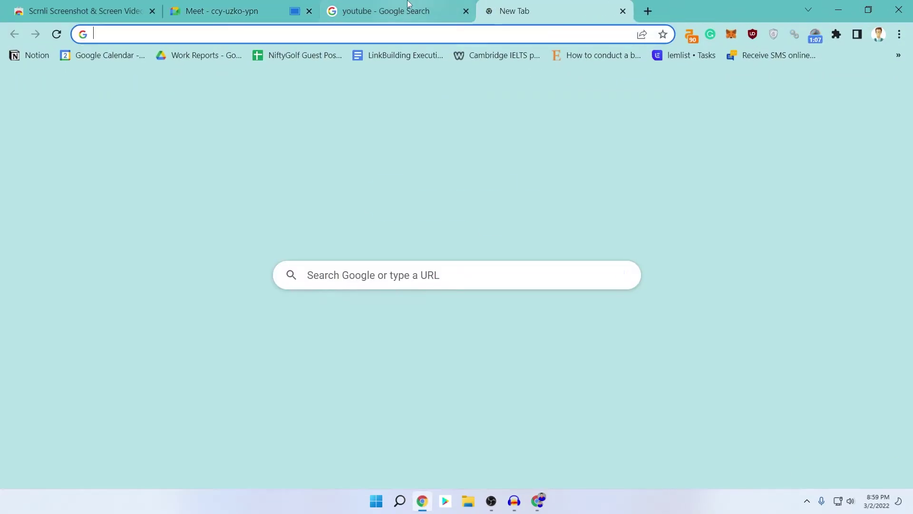
{"action": "type", "text": "fgfg"}
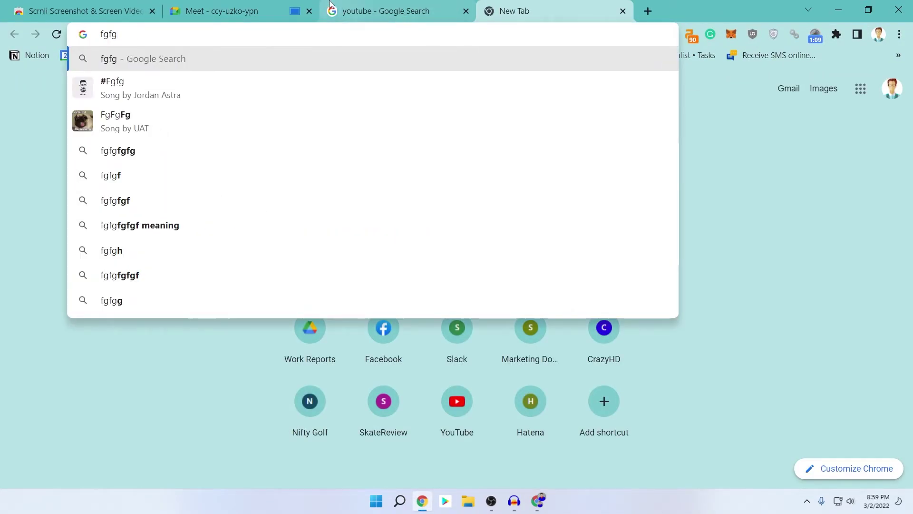
{"action": "left_click", "coordinate": [370, 5]}
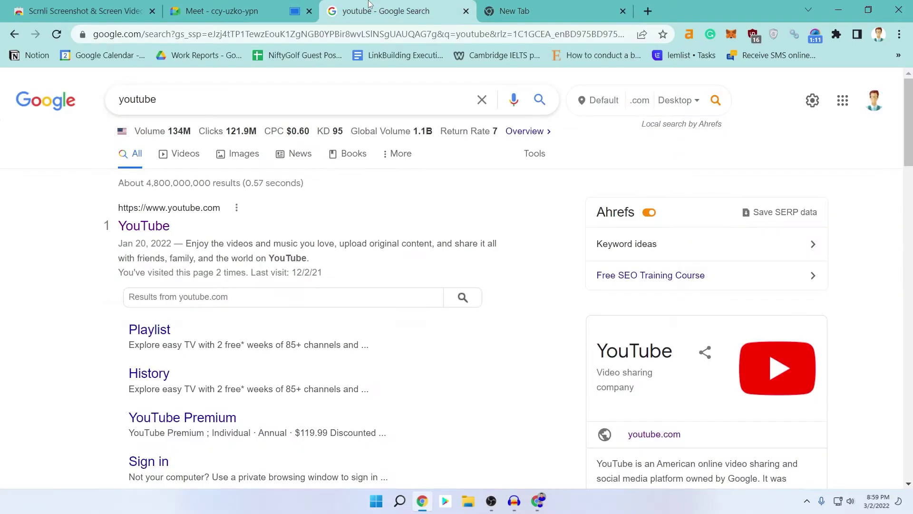
{"action": "left_click", "coordinate": [820, 38]}
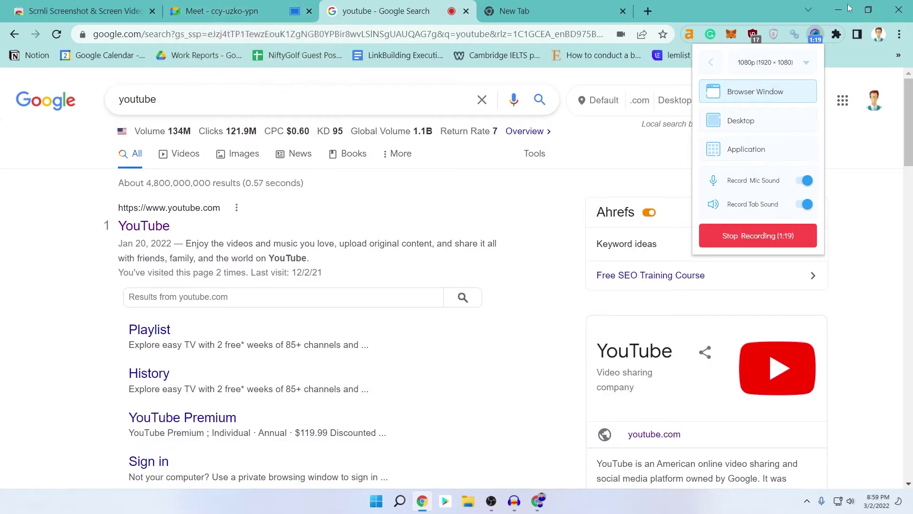
{"action": "left_click", "coordinate": [580, 5]}
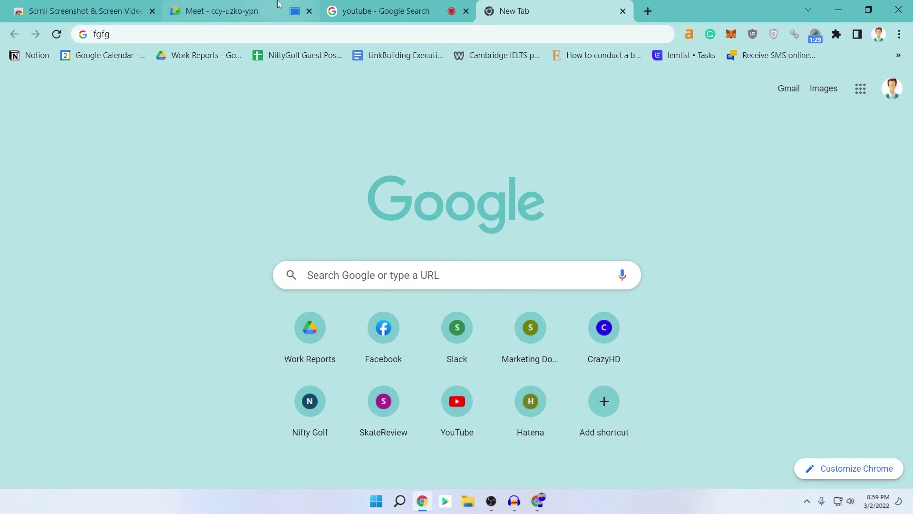
Pause the shared YouTube video at 0:55, minimize its window, and bring up Scrnli's controls
{"action": "left_click", "coordinate": [214, 11]}
{"action": "left_click", "coordinate": [540, 501]}
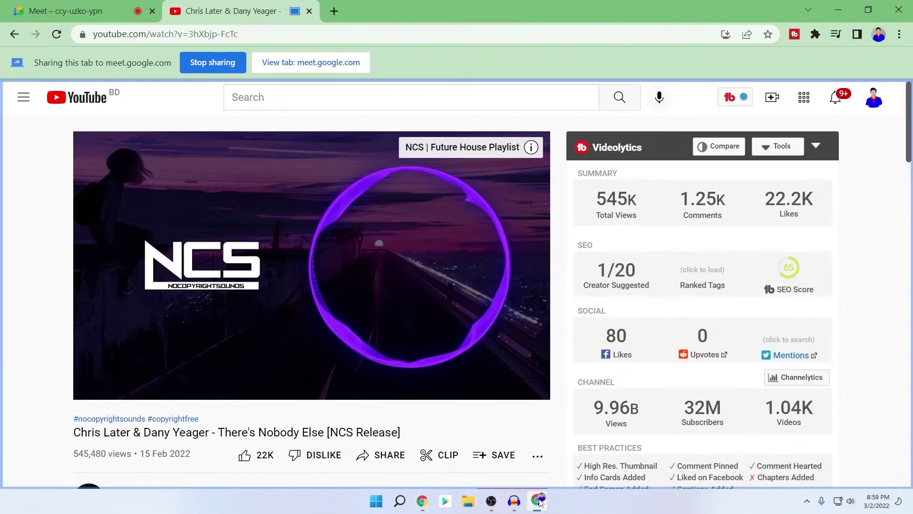
{"action": "left_click", "coordinate": [327, 207]}
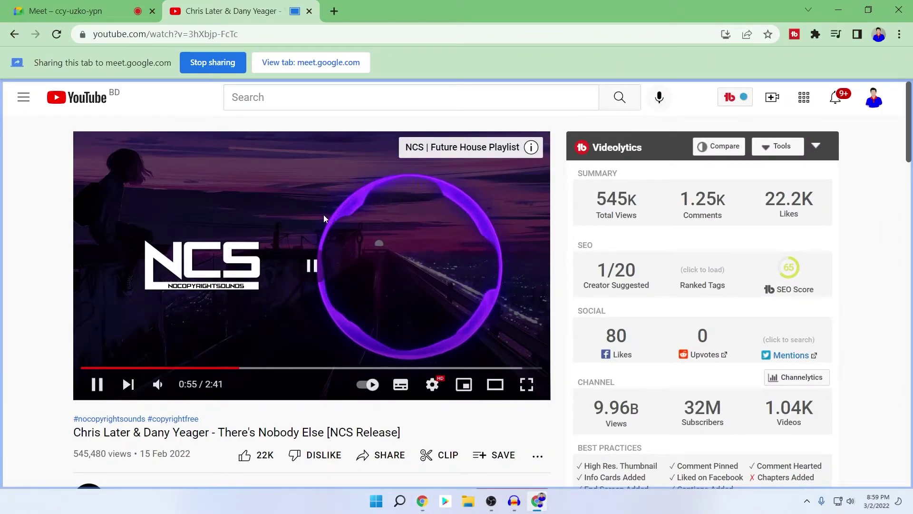
{"action": "left_click", "coordinate": [837, 9]}
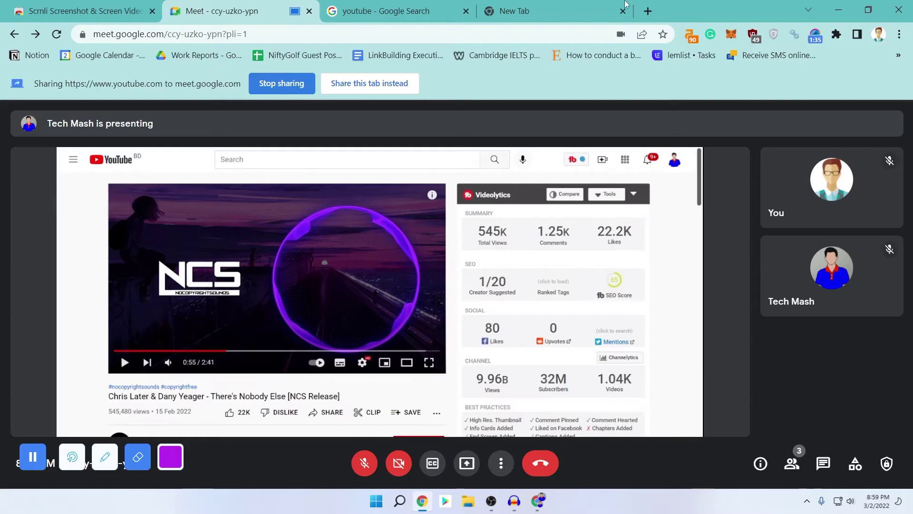
{"action": "left_click", "coordinate": [816, 39]}
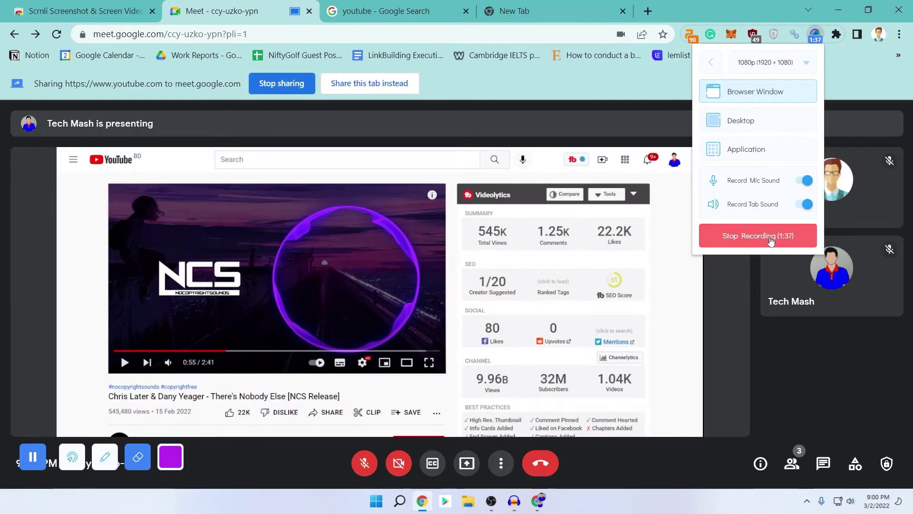
Stop recording and preview the 01:38 clip, scrubbing through it before pausing at 00:22
{"action": "left_click", "coordinate": [770, 236]}
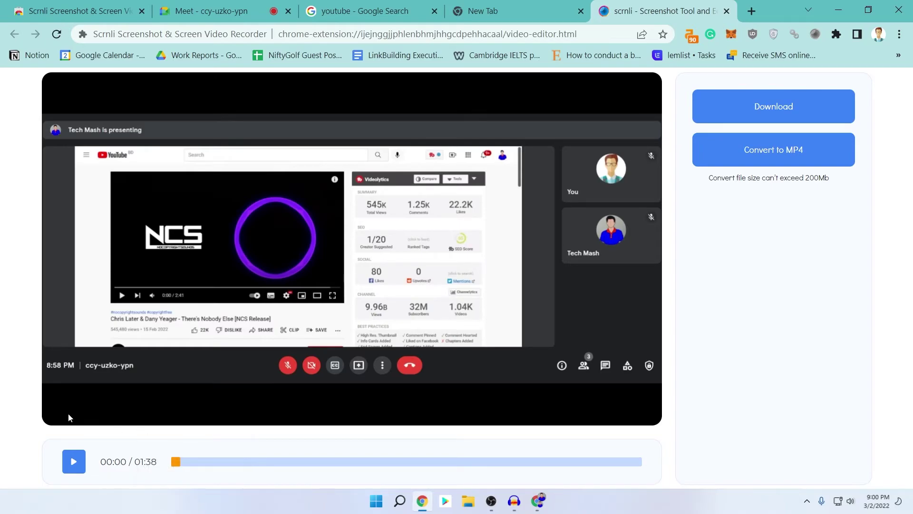
{"action": "left_click", "coordinate": [73, 470]}
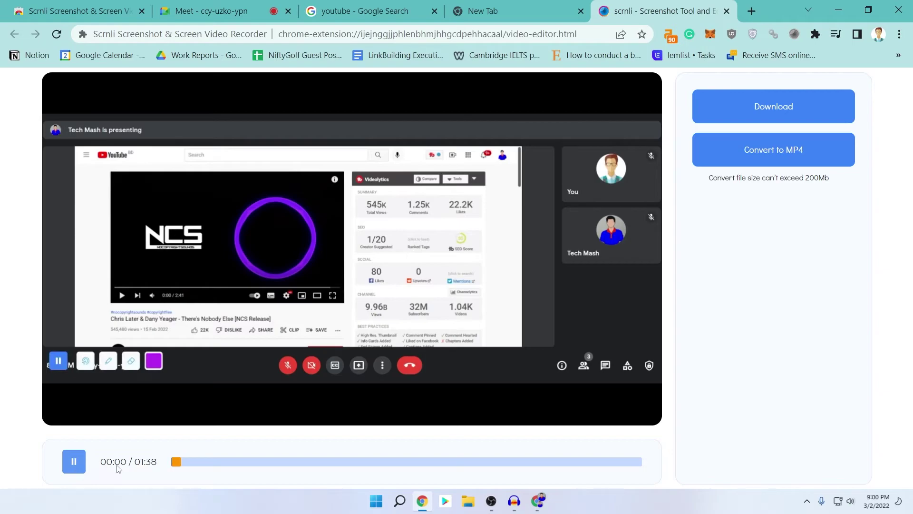
{"action": "left_click", "coordinate": [250, 463]}
{"action": "left_click", "coordinate": [365, 463]}
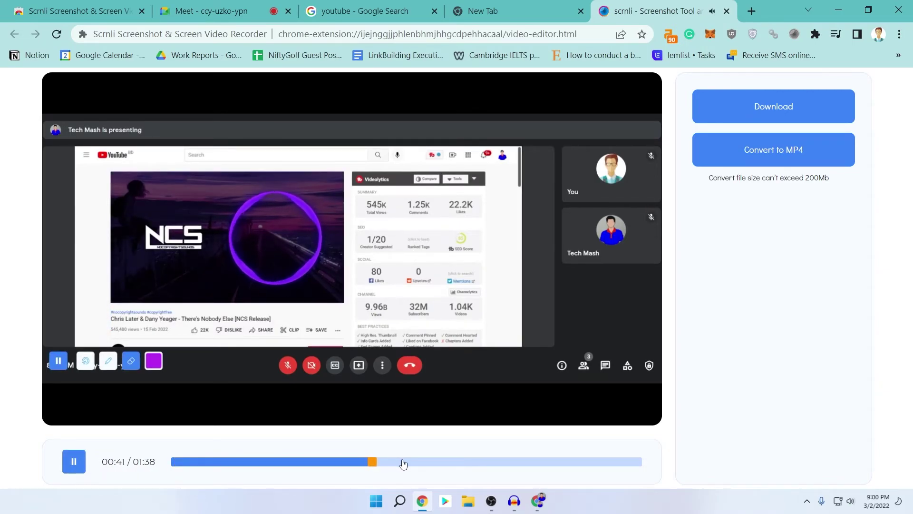
{"action": "left_click", "coordinate": [461, 462]}
{"action": "left_click_drag", "start_coordinate": [322, 463], "coordinate": [275, 467]}
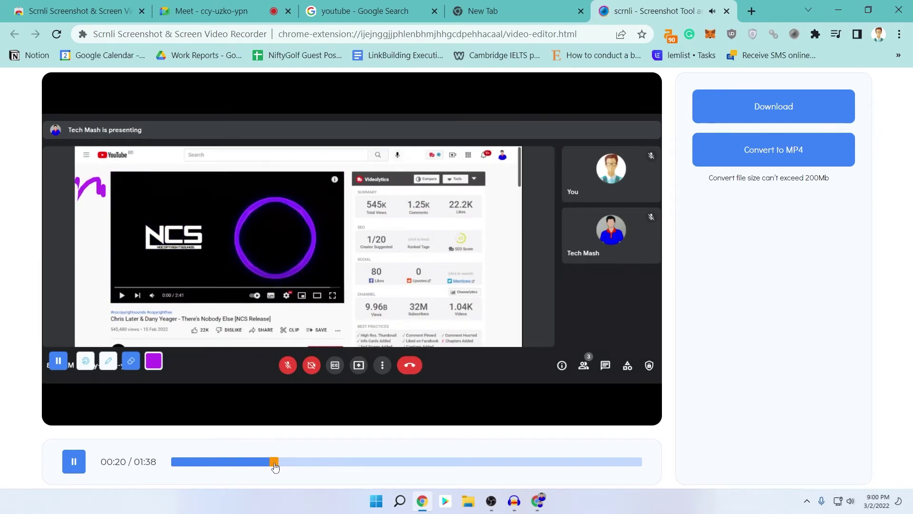
{"action": "left_click", "coordinate": [73, 461]}
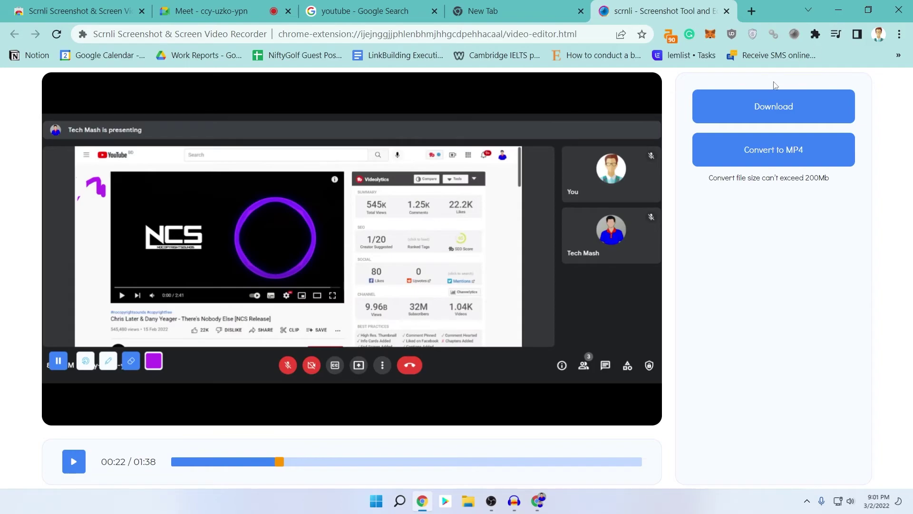
Download the recording as scrnli_3_2_2022_9-01-06 PM.webm and reveal it in the Downloads folder
{"action": "left_click", "coordinate": [749, 110]}
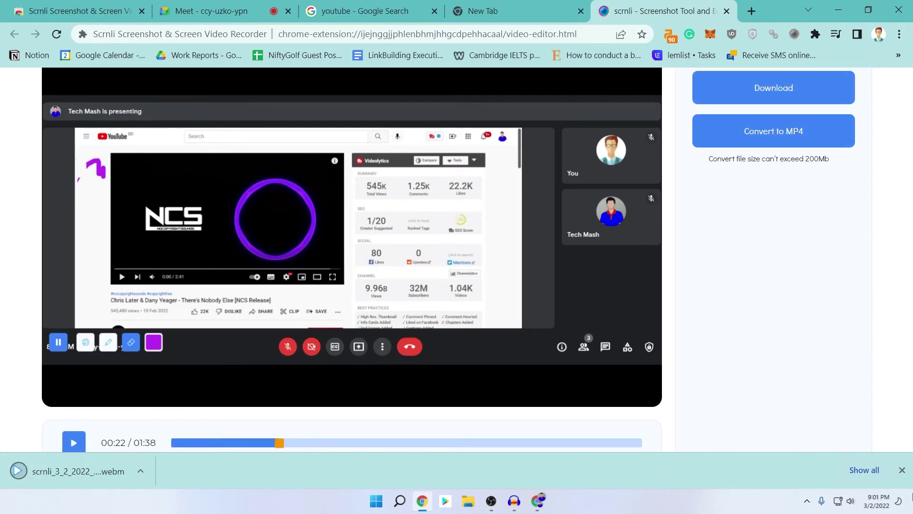
{"action": "left_click", "coordinate": [861, 470]}
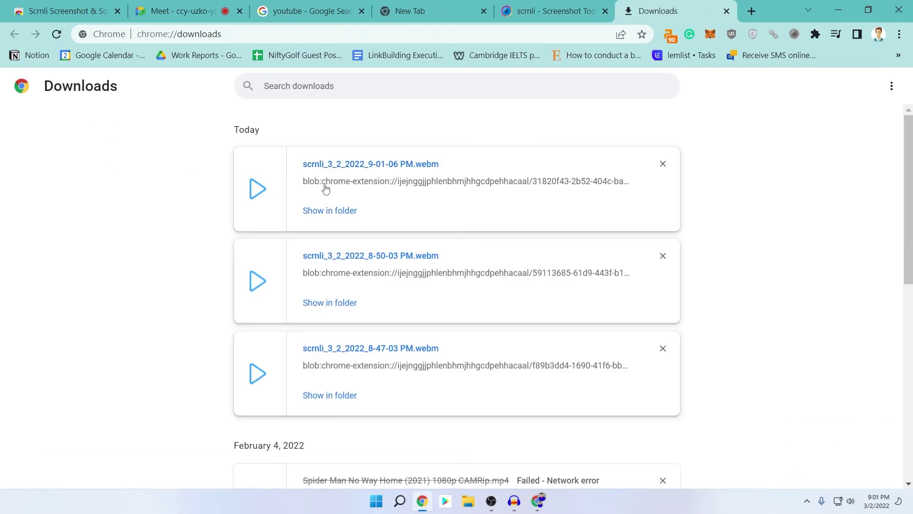
{"action": "left_click", "coordinate": [338, 210]}
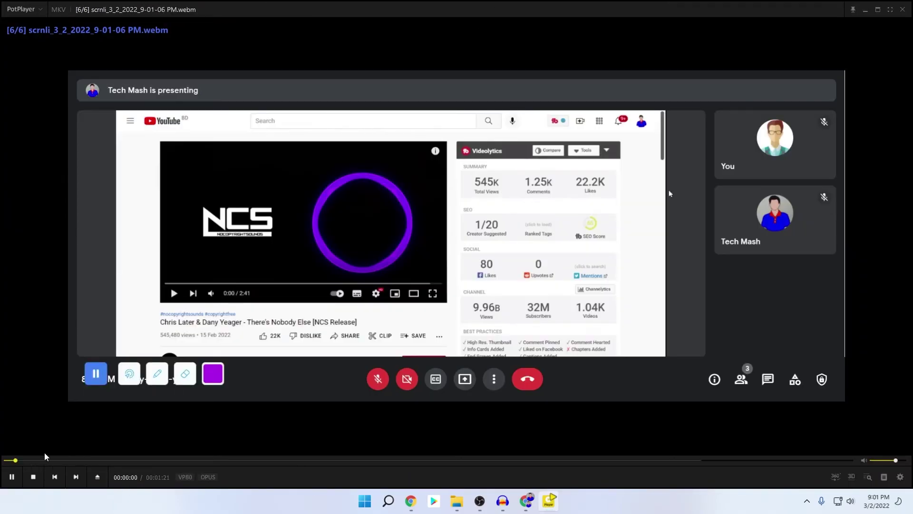
Pause the WebM in PotPlayer, switch it to fullscreen, then minimize the player
{"action": "left_click", "coordinate": [12, 476]}
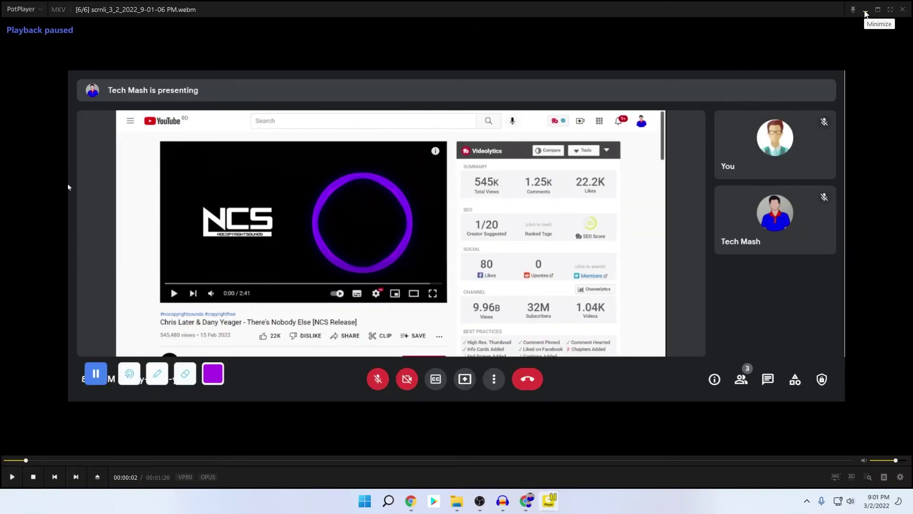
{"action": "left_click", "coordinate": [891, 10]}
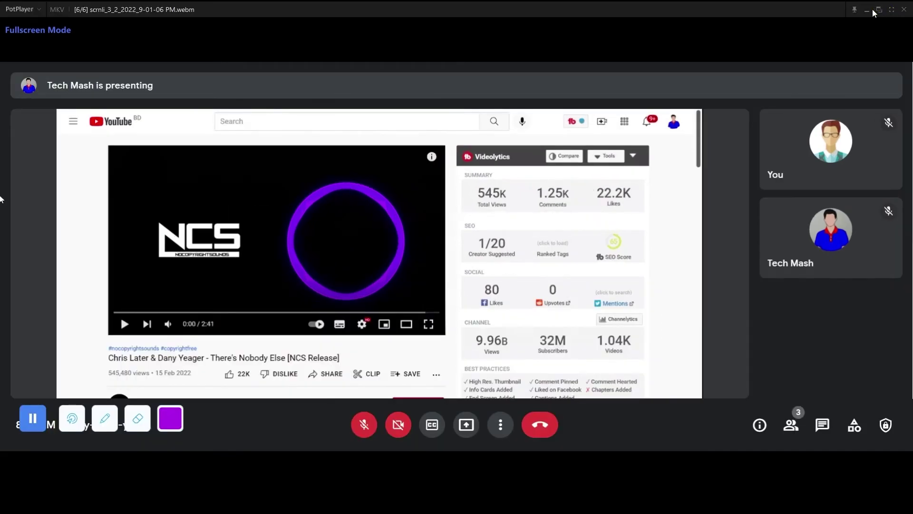
{"action": "left_click", "coordinate": [871, 13]}
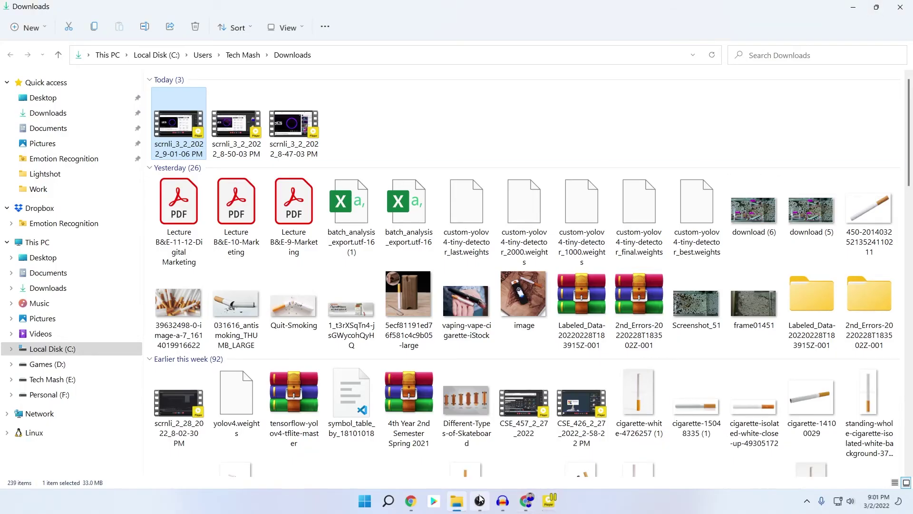
Restore Chrome and pass through the Meet tab back to the Scrnli video editor tab
{"action": "left_click", "coordinate": [411, 501]}
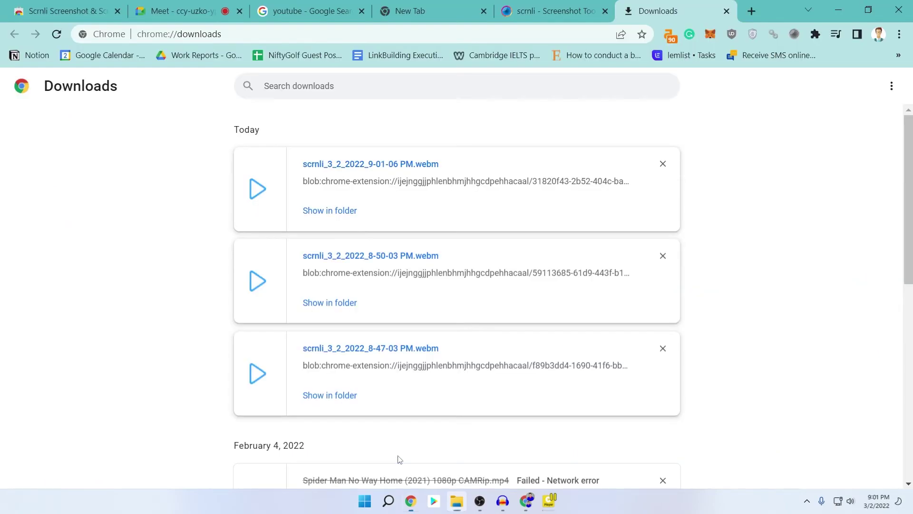
{"action": "left_click", "coordinate": [216, 5]}
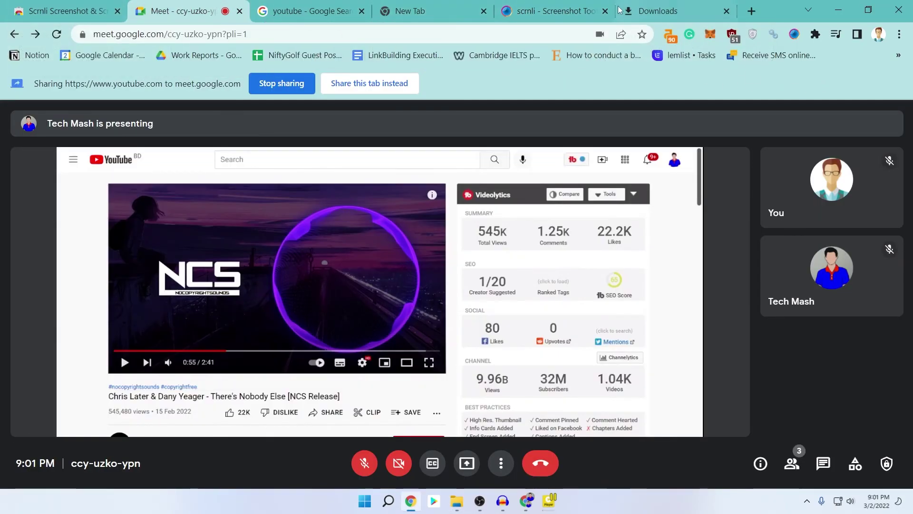
{"action": "left_click", "coordinate": [580, 6]}
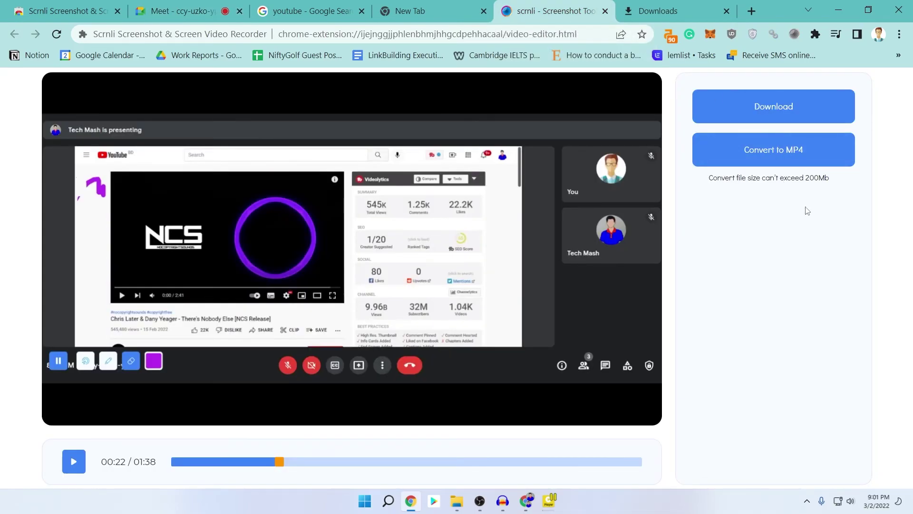